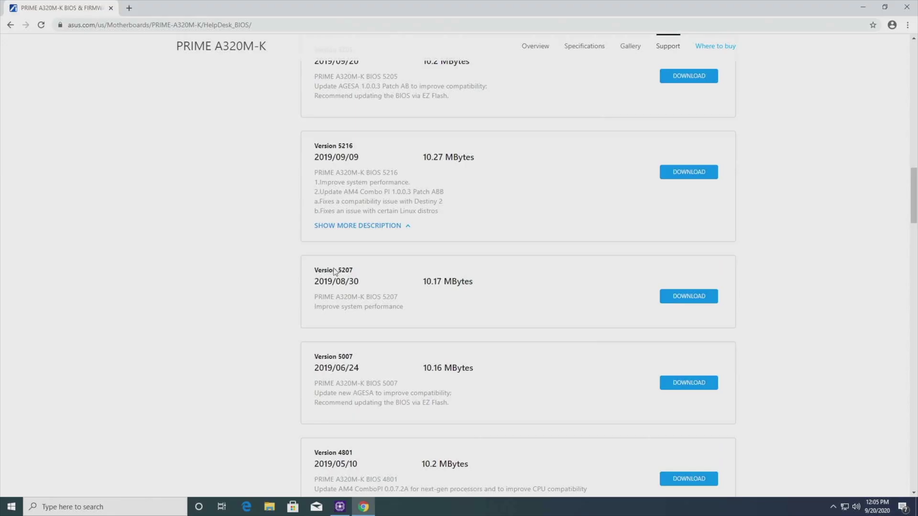
pyautogui.scroll(1, 333, 271)
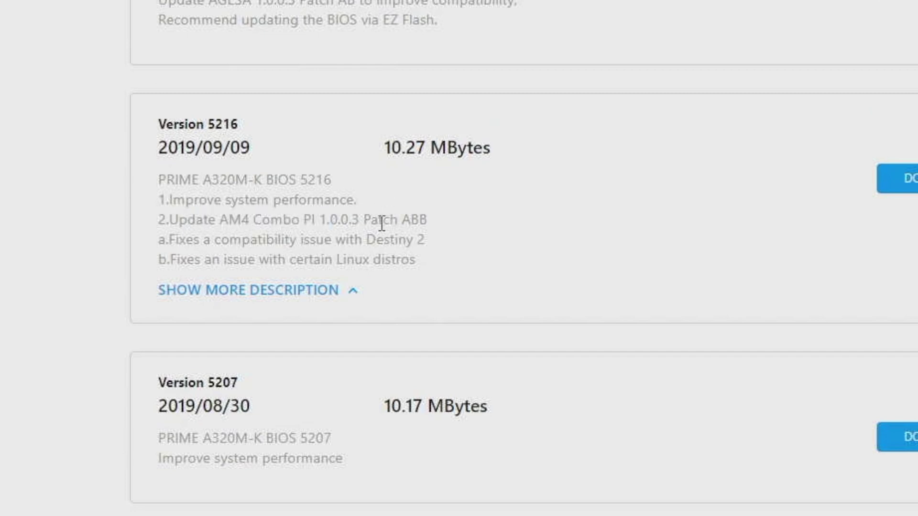
# Step: Highlight the AM4 Combo PI patch note and download a PRIME A320M-K BIOS version
pyautogui.moveTo(414, 214); pyautogui.dragTo(450, 221)
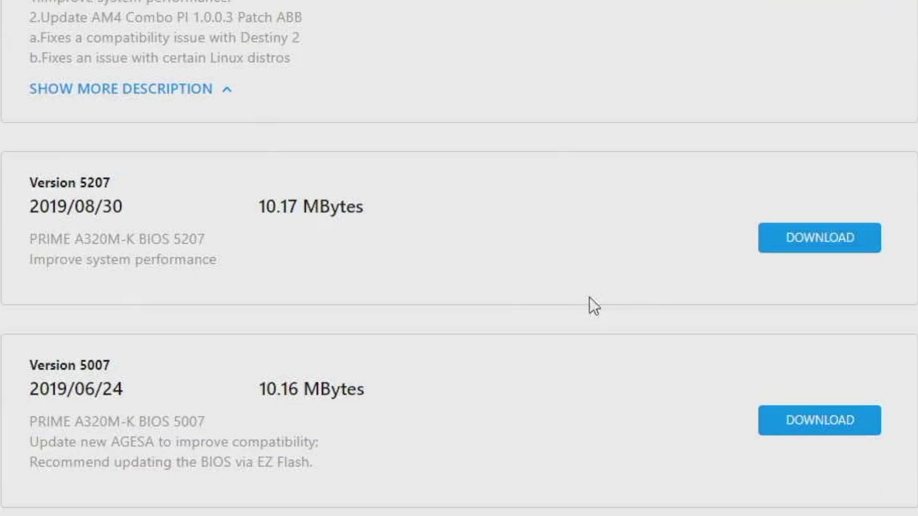
pyautogui.click(764, 238)
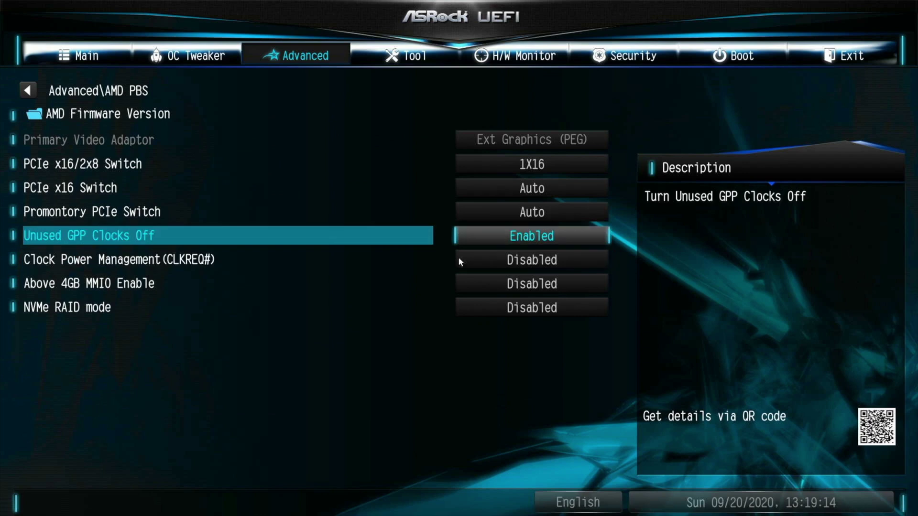
# Step: Check the Promontory PCIe Switch choices, then open the PCIe x16 Switch speed list (Auto, Gen1, Gen2)
pyautogui.press('Up')
pyautogui.press('Return')
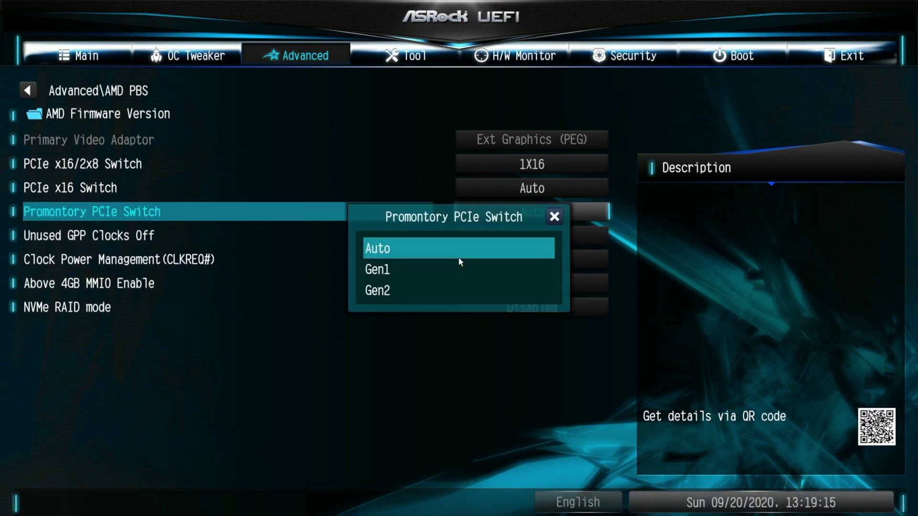
pyautogui.press('Escape')
pyautogui.press('Up')
pyautogui.press('Return')
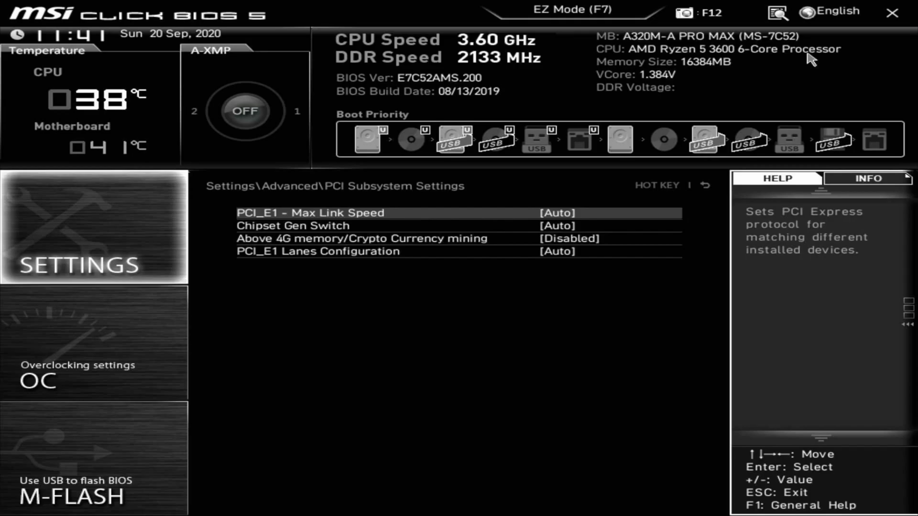
# Step: Open the PCI_E1 Max Link Speed choices: Auto, Gen1, Gen2, Gen3
pyautogui.press('Return')
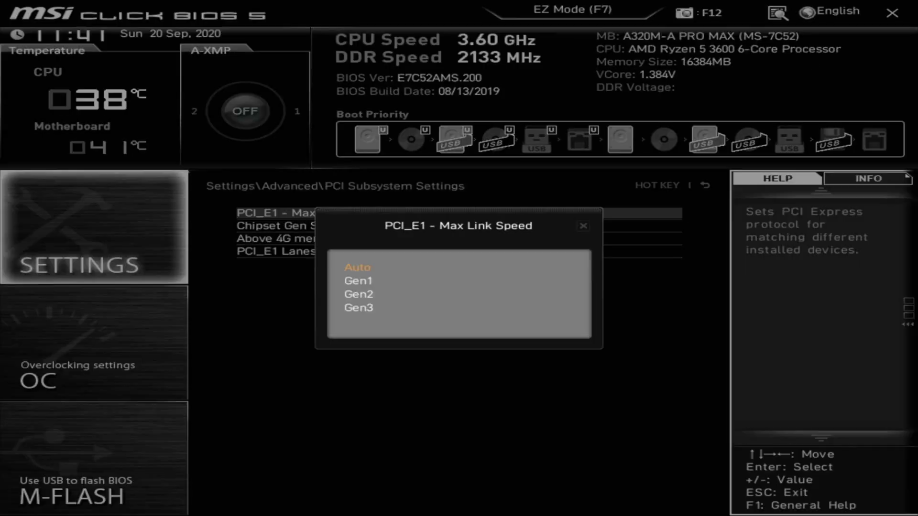